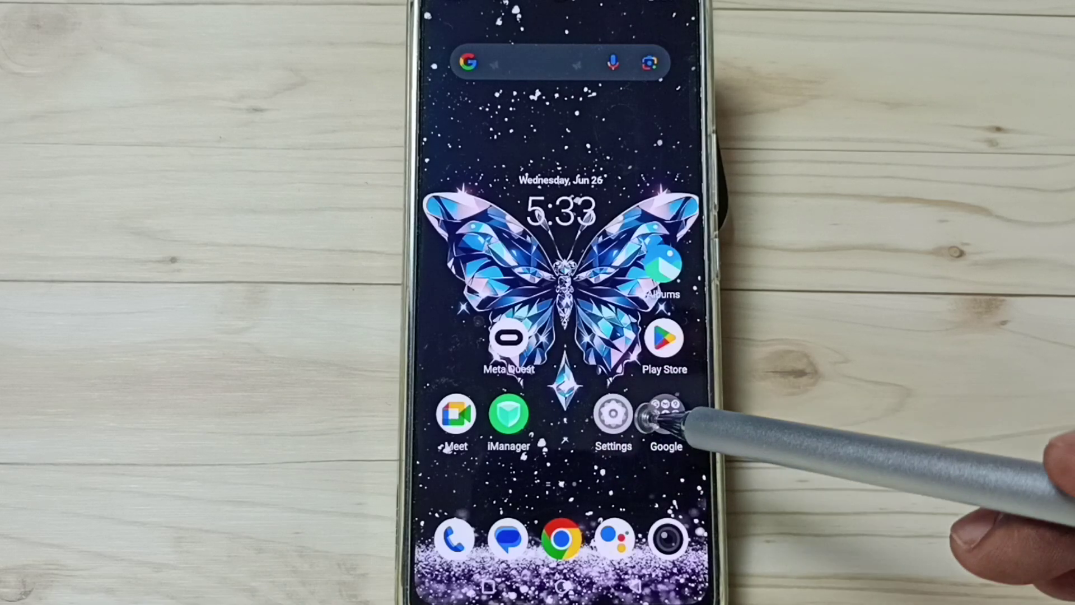
# Step: Navigate Settings > Apps > Default apps > SMS app to see Truecaller, EasyShare and Messages
pyautogui.click(618, 420)
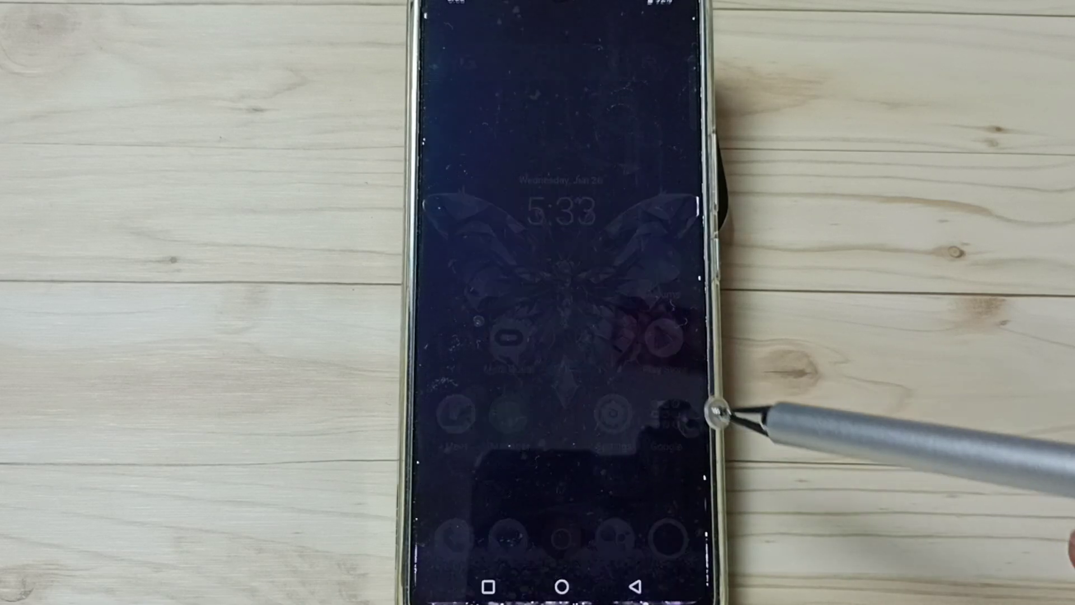
pyautogui.moveTo(663, 445); pyautogui.dragTo(641, 156)
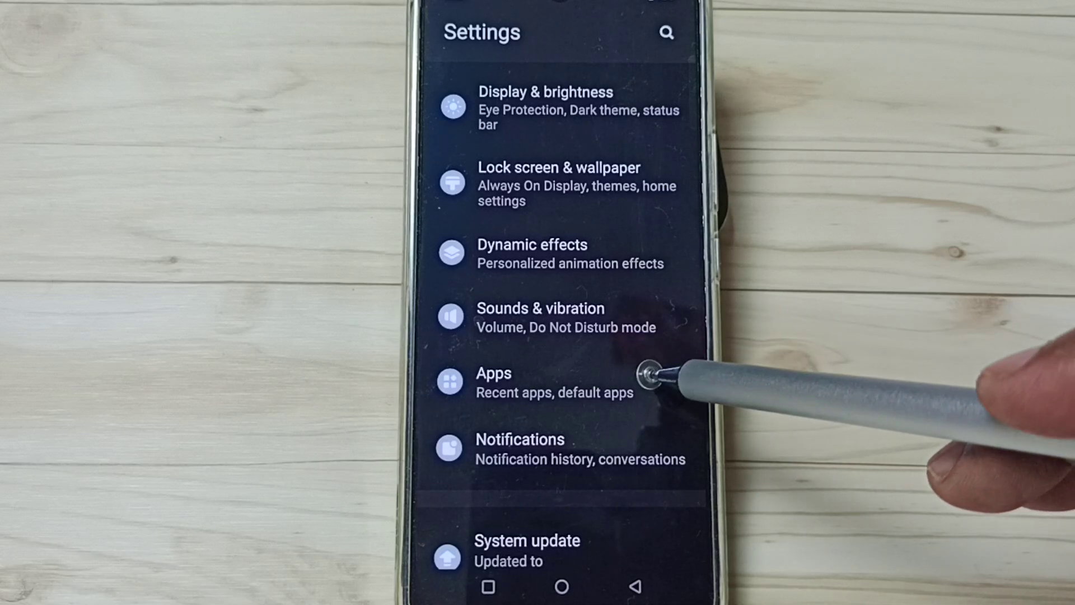
pyautogui.click(682, 365)
pyautogui.moveTo(647, 362); pyautogui.dragTo(647, 261)
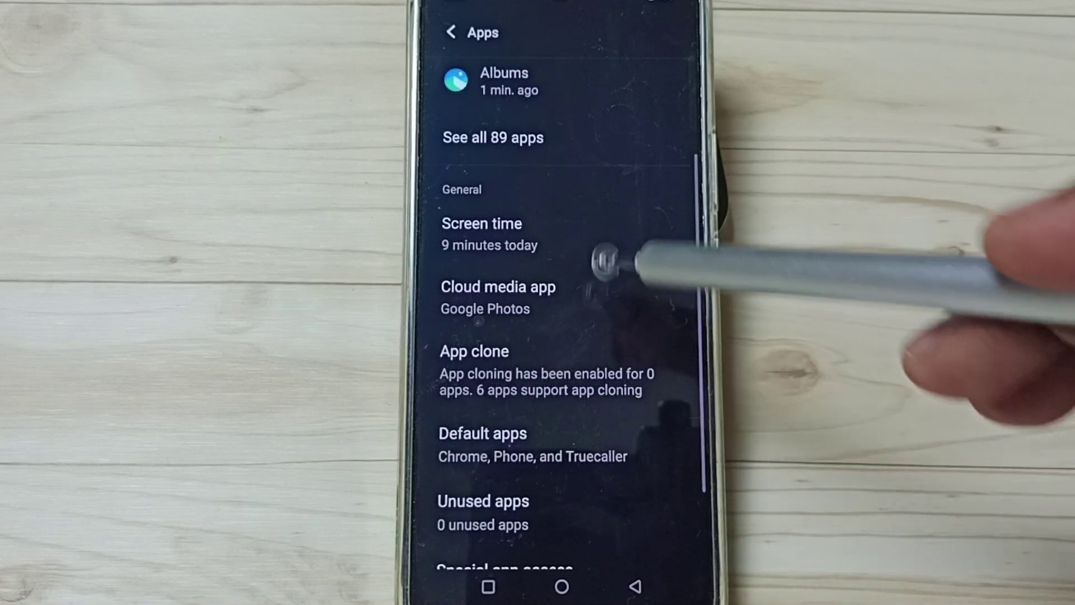
pyautogui.click(634, 437)
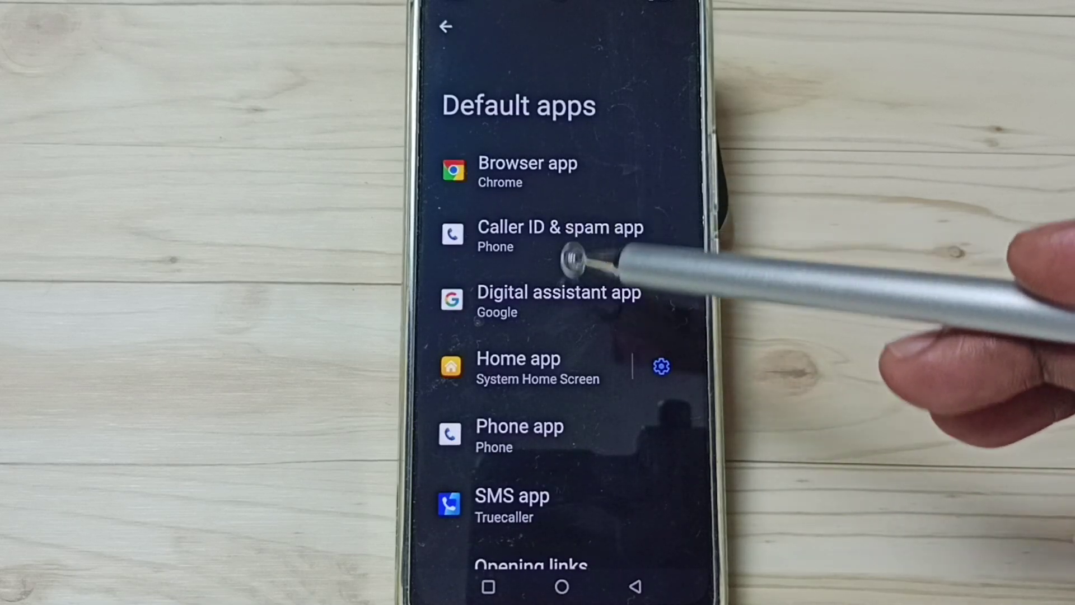
pyautogui.moveTo(601, 429); pyautogui.dragTo(588, 328)
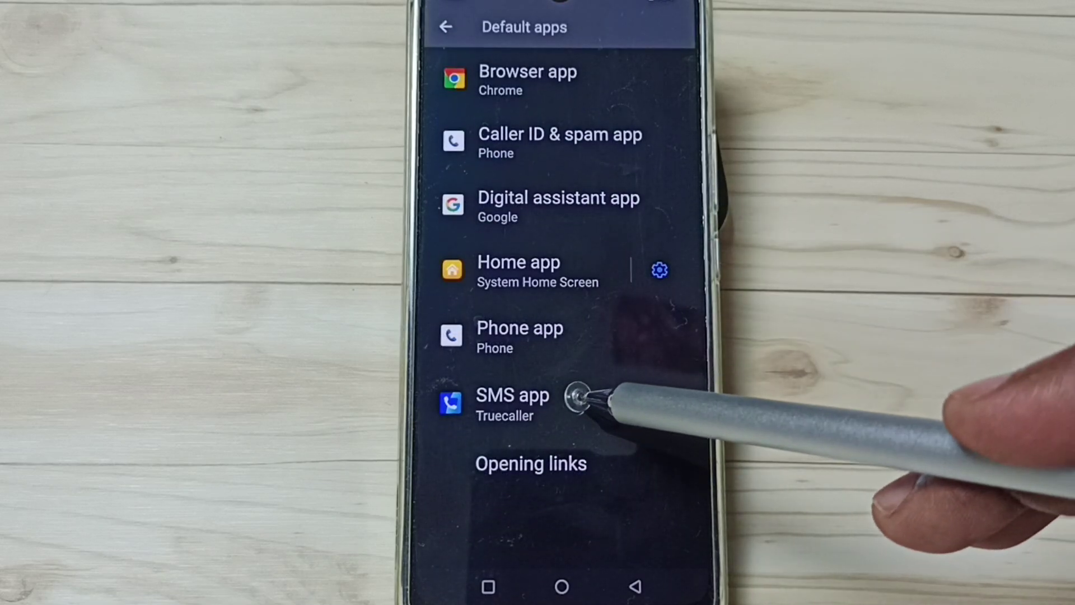
pyautogui.click(585, 399)
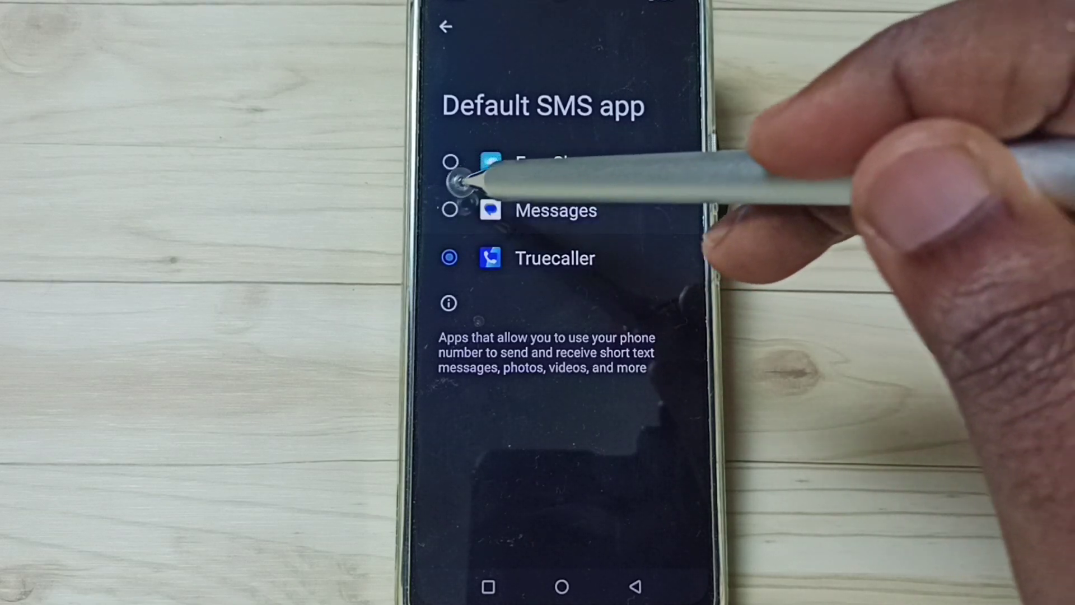
# Step: Select Messages as the default SMS app, replacing Truecaller
pyautogui.click(450, 210)
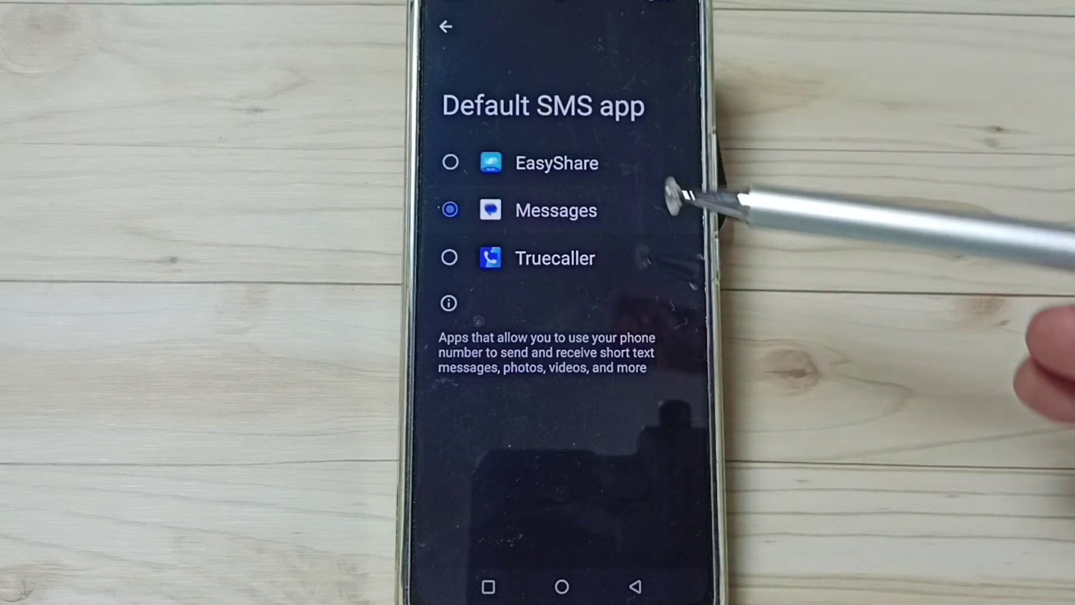